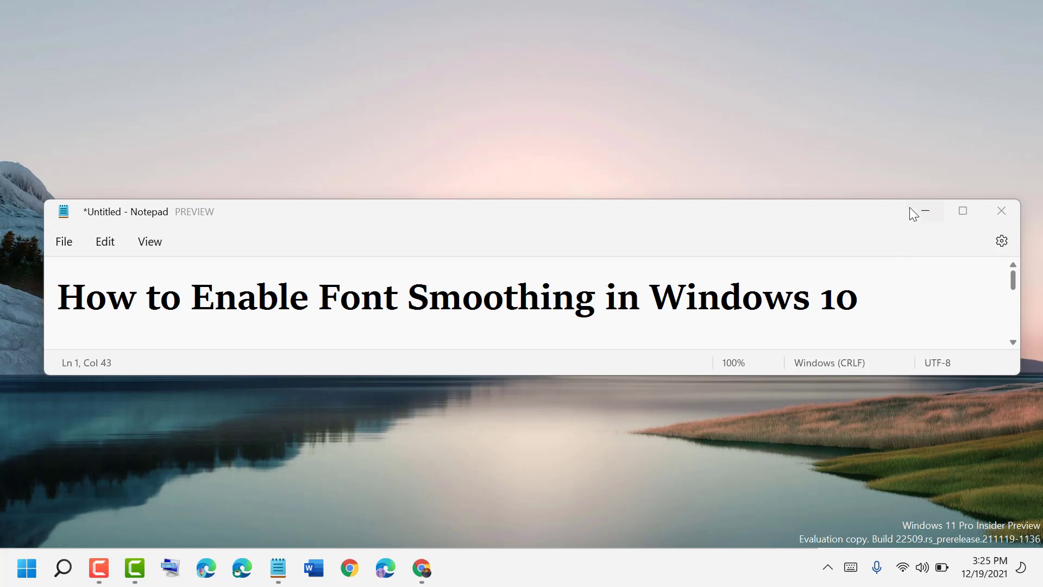
# Minimise the 'How to Enable Font Smoothing in Windows 10' Notepad window
pyautogui.click(925, 212)
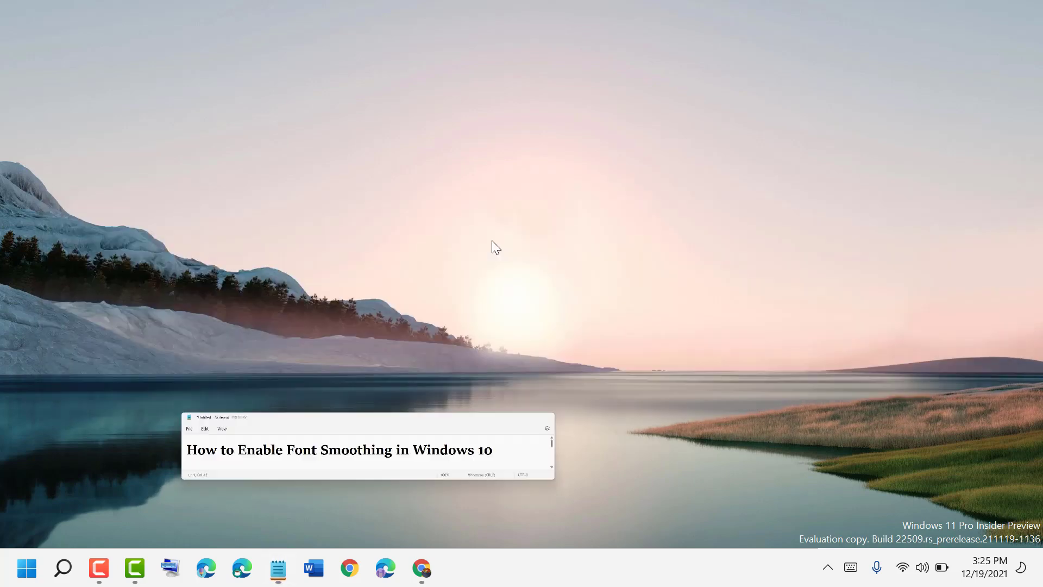
# Search 'perform' and open 'Adjust the appearance and performance of Windows'
pyautogui.click(64, 567)
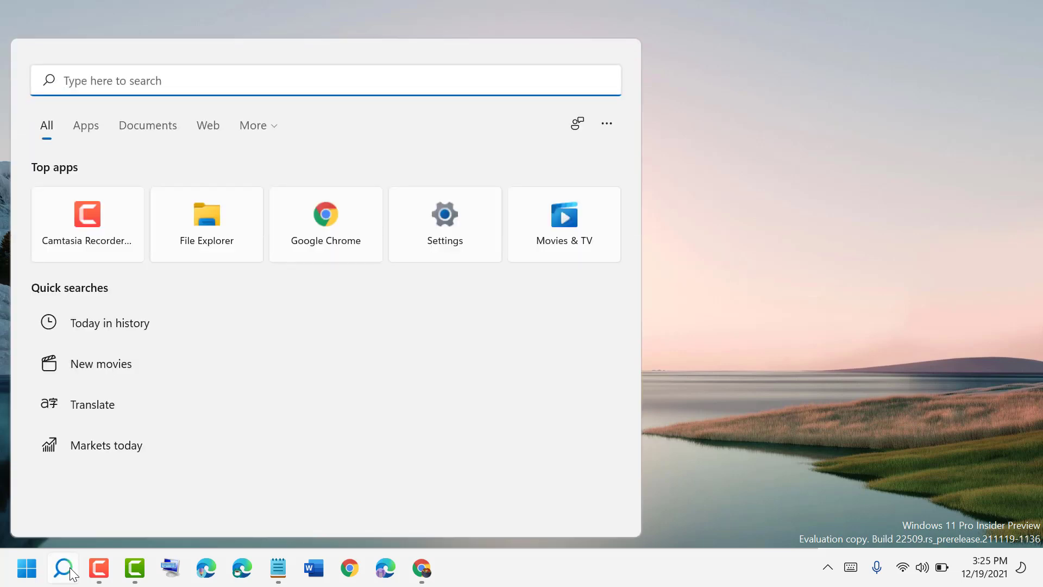
pyautogui.write('ppt')
pyautogui.press('BackSpace')
pyautogui.press('BackSpace')
pyautogui.write('e')
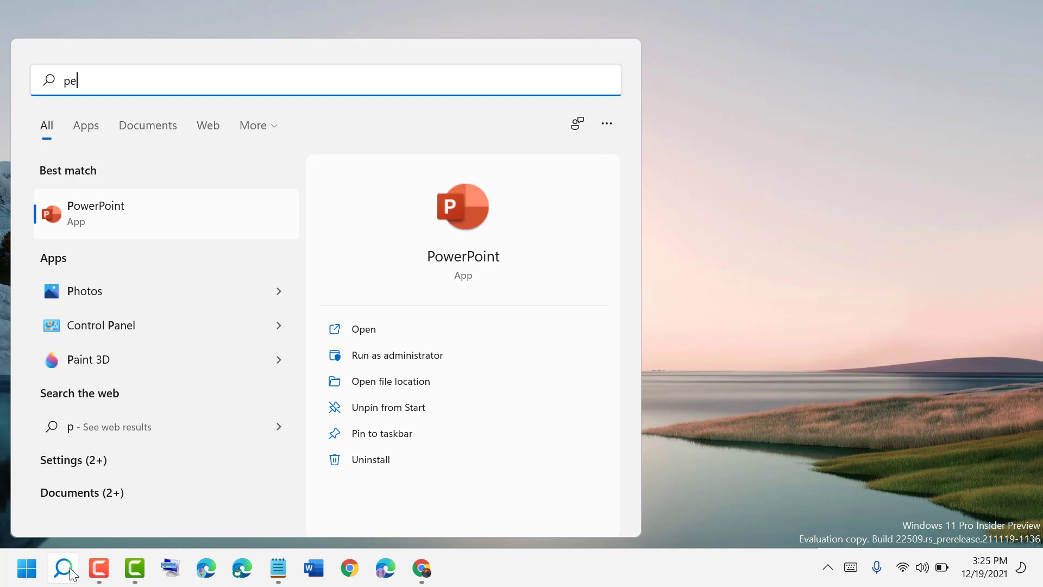
pyautogui.write('rform')
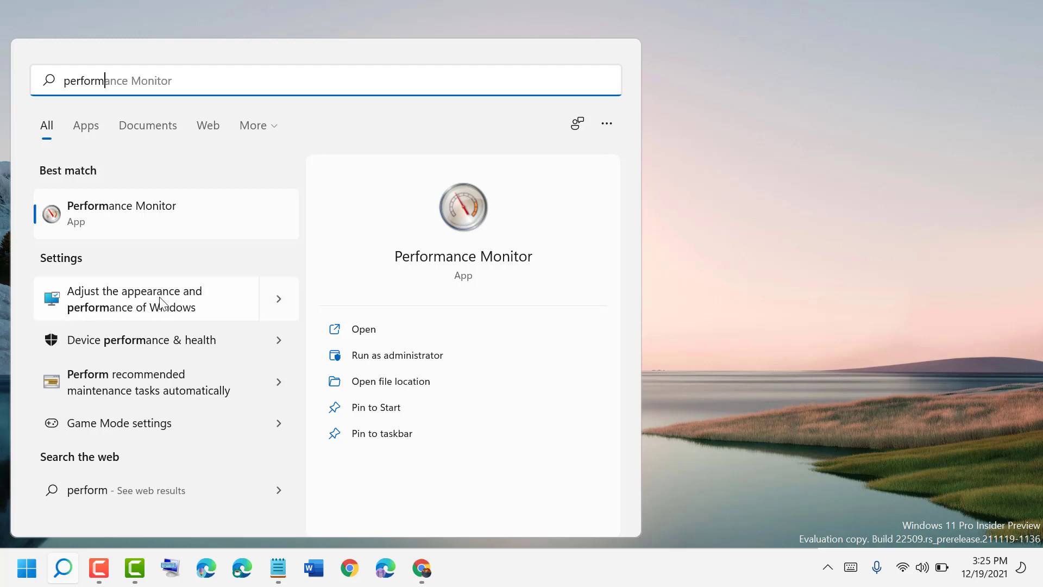
pyautogui.click(140, 307)
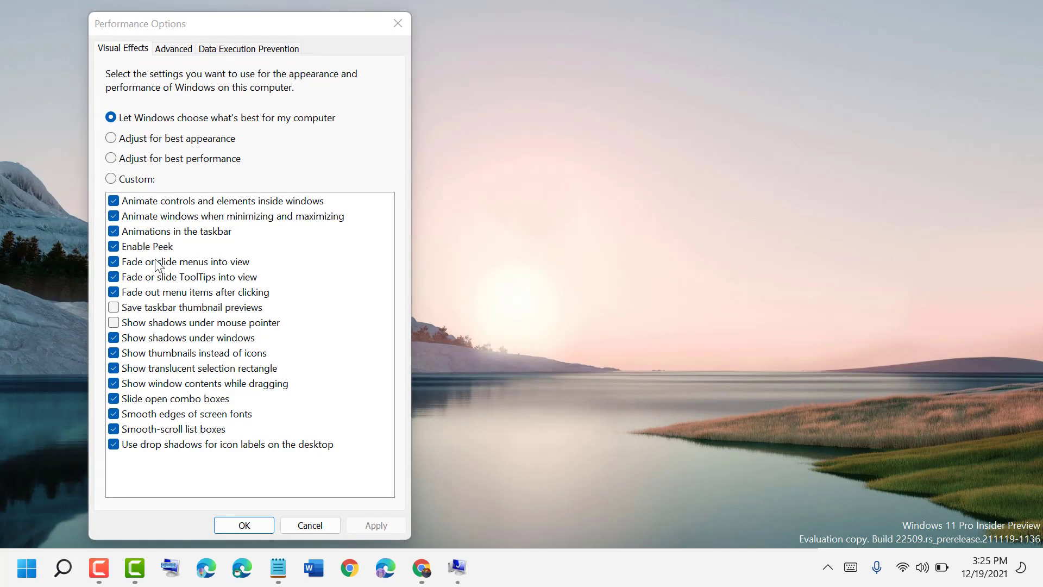
# Centre Performance Options, leave 'Smooth edges of screen fonts' checked, and apply
pyautogui.moveTo(188, 32); pyautogui.dragTo(481, 23)
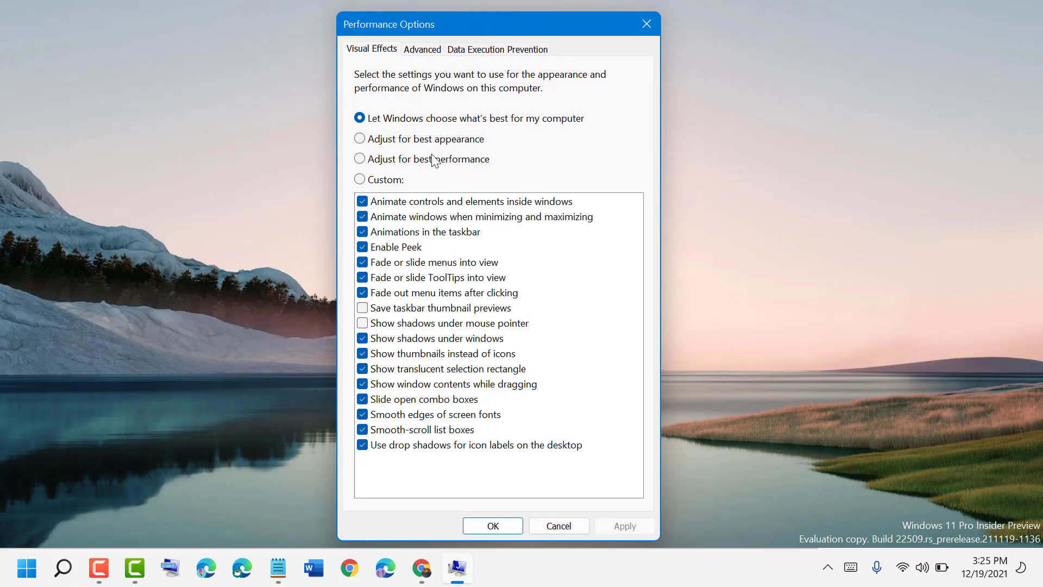
pyautogui.click(363, 415)
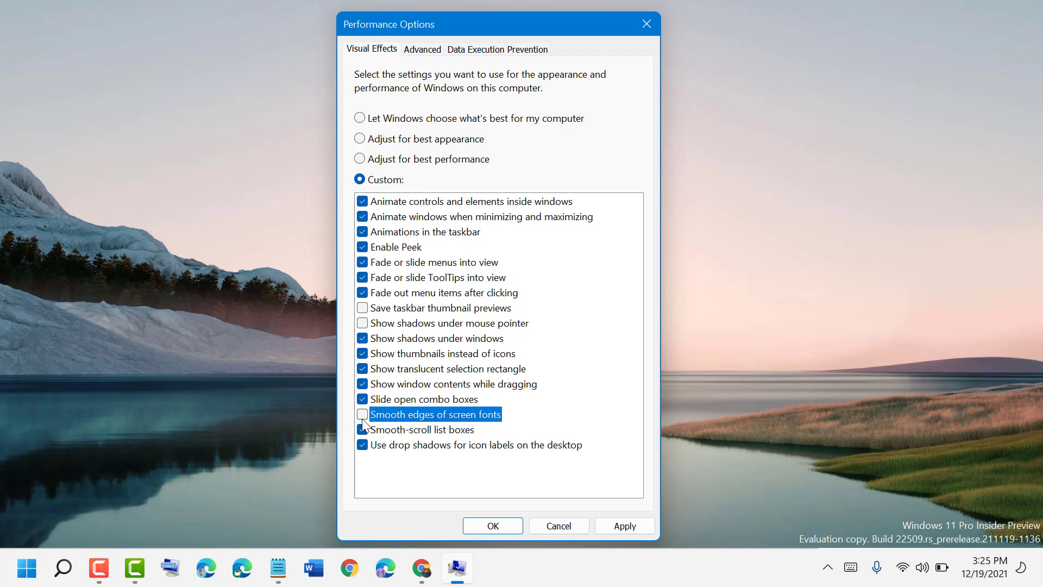
pyautogui.click(362, 415)
pyautogui.click(361, 414)
pyautogui.click(363, 415)
pyautogui.click(625, 526)
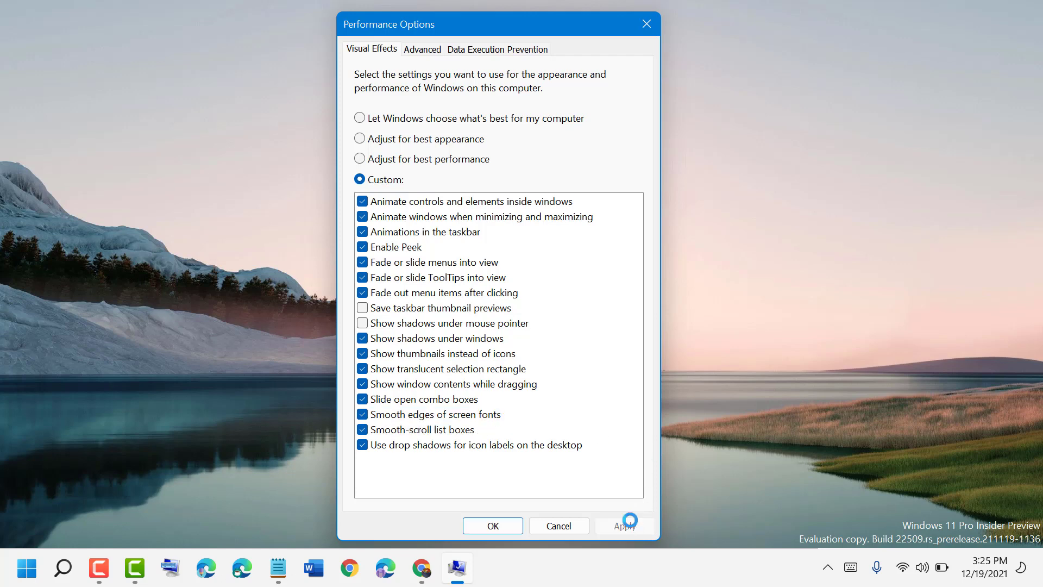
# Confirm Performance Options with OK and restore the font-smoothing Notepad note
pyautogui.click(493, 527)
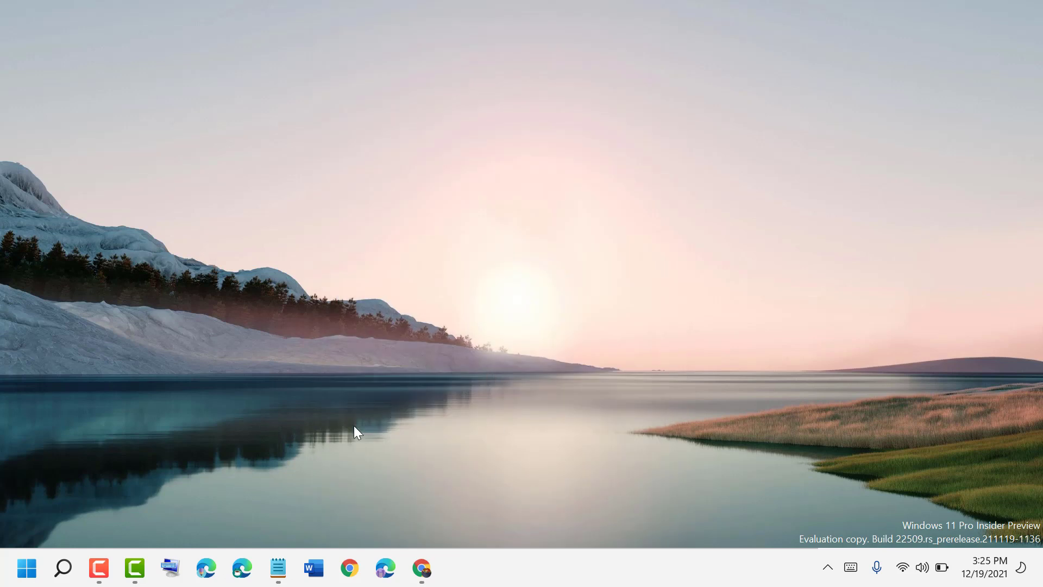
pyautogui.click(277, 568)
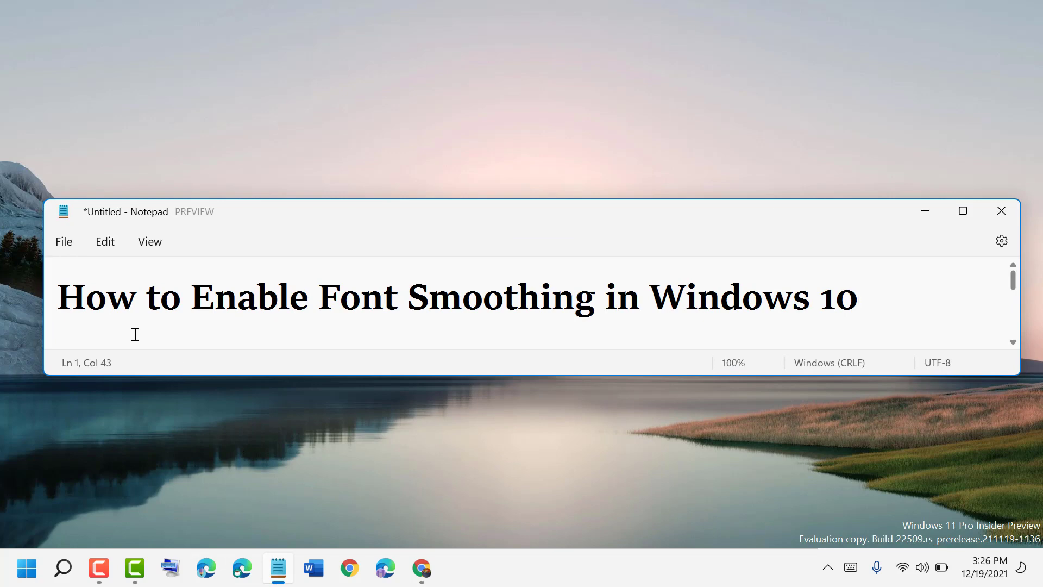